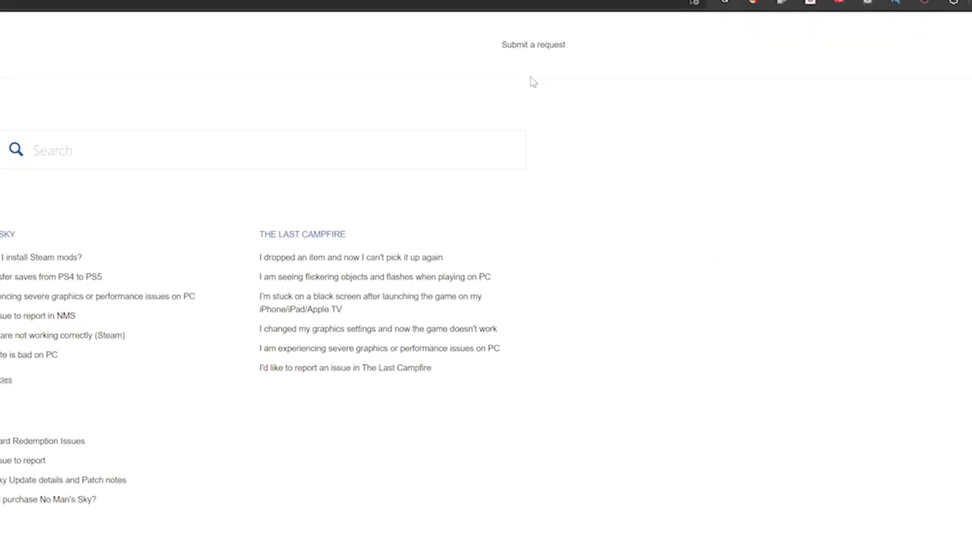
Open the new request form and expand the Request Type list to see the available types
{"action": "left_click", "coordinate": [494, 49]}
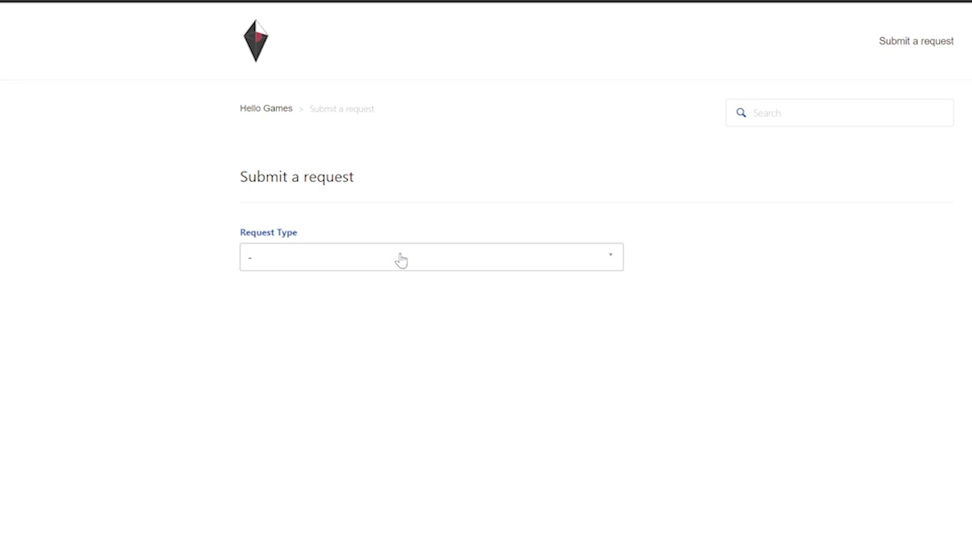
{"action": "left_click", "coordinate": [402, 260]}
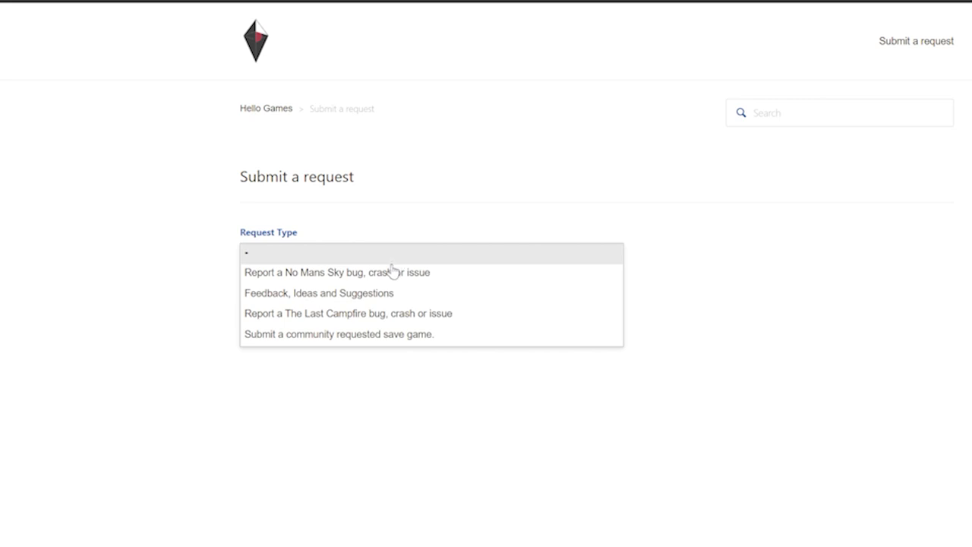
Choose the No Man's Sky bug report type, enter subject 'Teleporter works unpowered', and start the description
{"action": "left_click", "coordinate": [386, 275]}
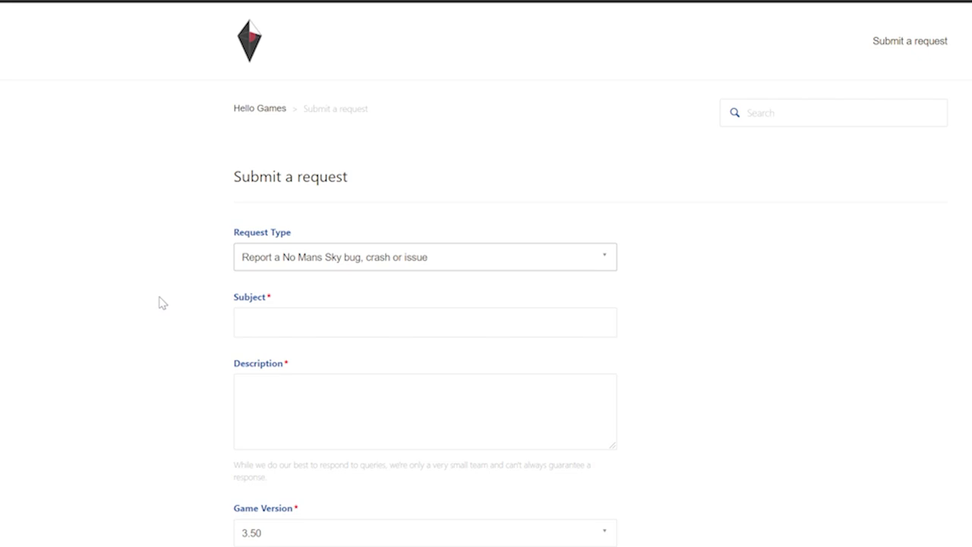
{"action": "left_click", "coordinate": [418, 322]}
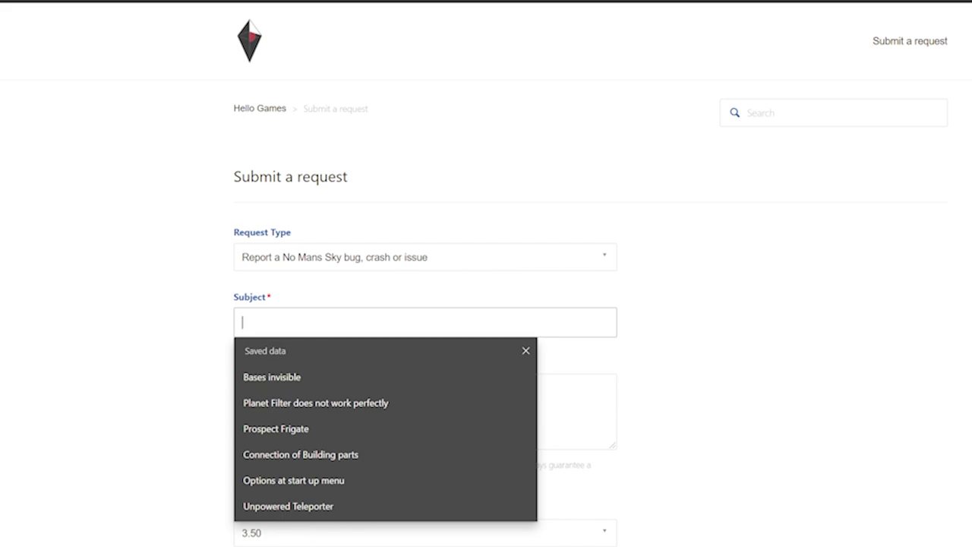
{"action": "type", "text": "Teleporter works unpowered"}
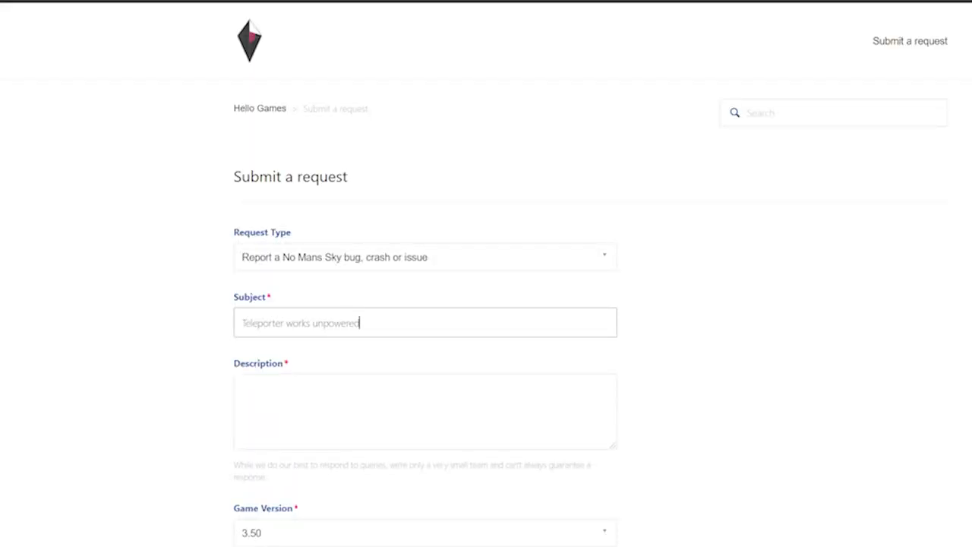
{"action": "key", "text": "Tab"}
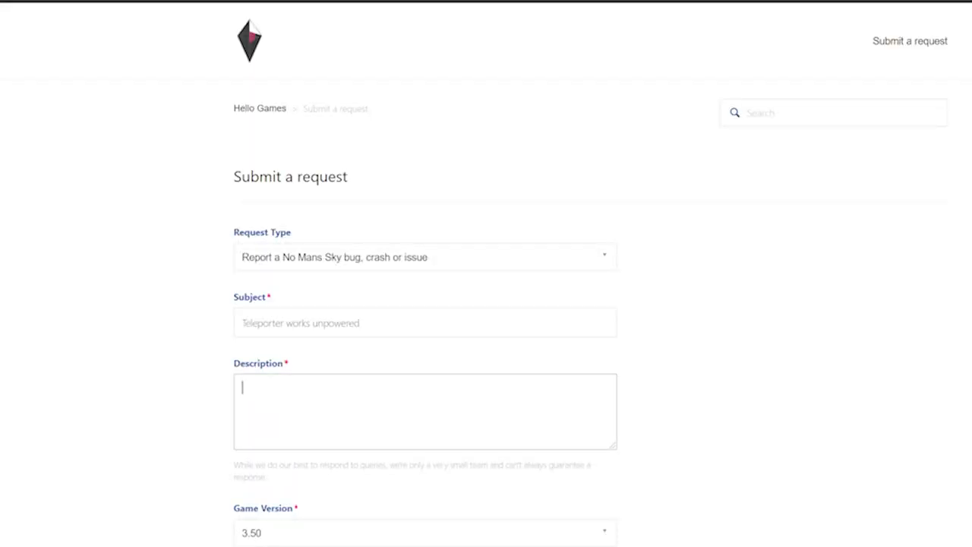
{"action": "type", "text": "hort Range Teleportedrs"}
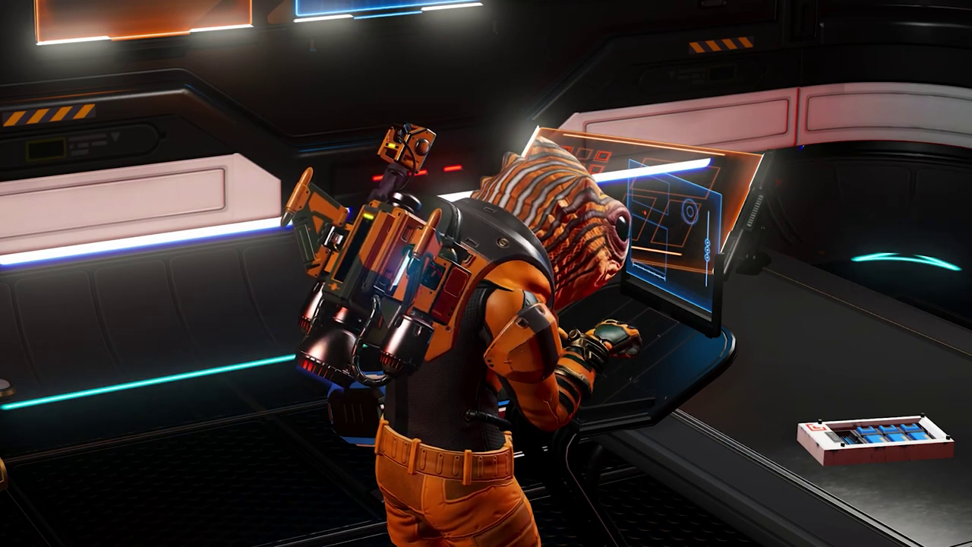
{"action": "type", "text": "sh to create puzzles or controlled tele"}
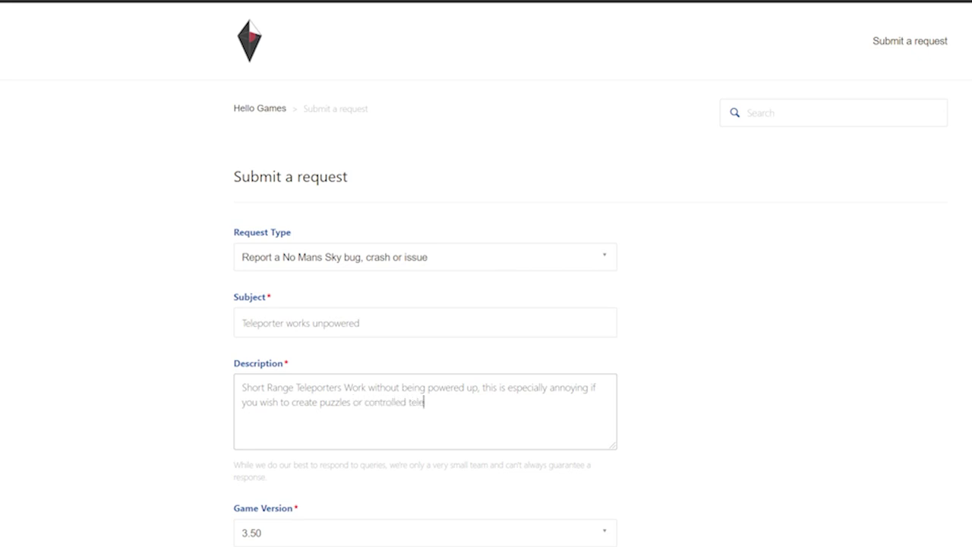
{"action": "type", "text": "porting."}
Rate the gameplay impact as playable but annoying
{"action": "scroll", "coordinate": [217, 383], "scroll_direction": "down", "scroll_amount": 2}
{"action": "scroll", "coordinate": [209, 155], "scroll_direction": "down", "scroll_amount": 3}
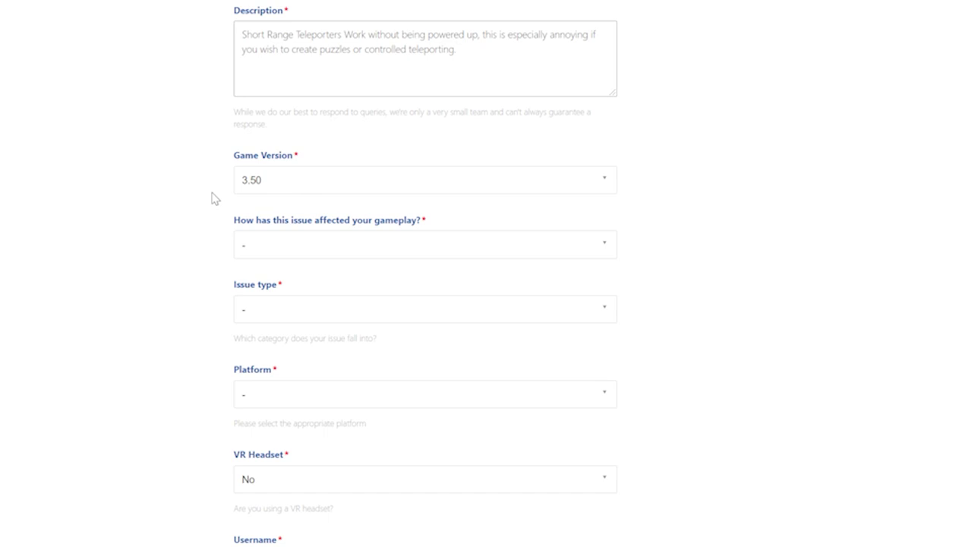
{"action": "left_click", "coordinate": [343, 254]}
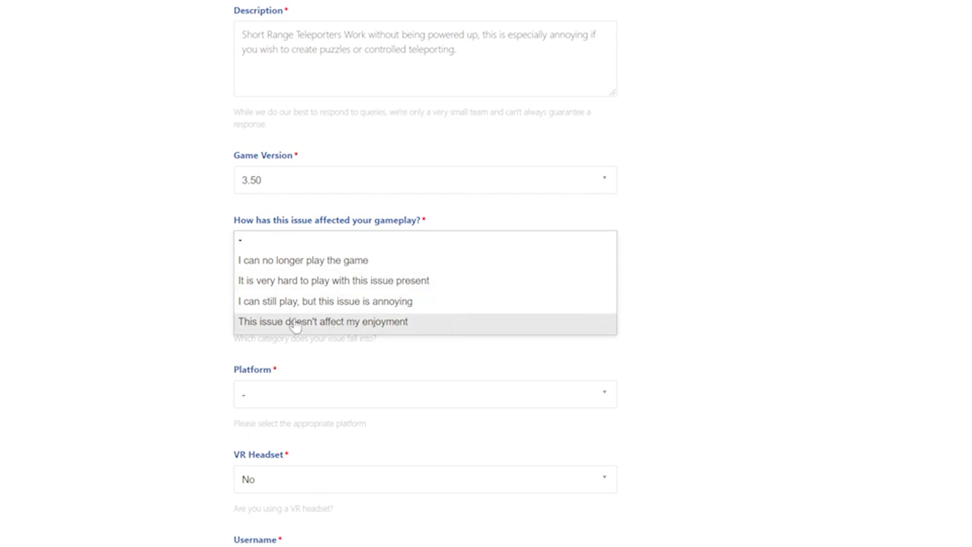
{"action": "left_click", "coordinate": [438, 303]}
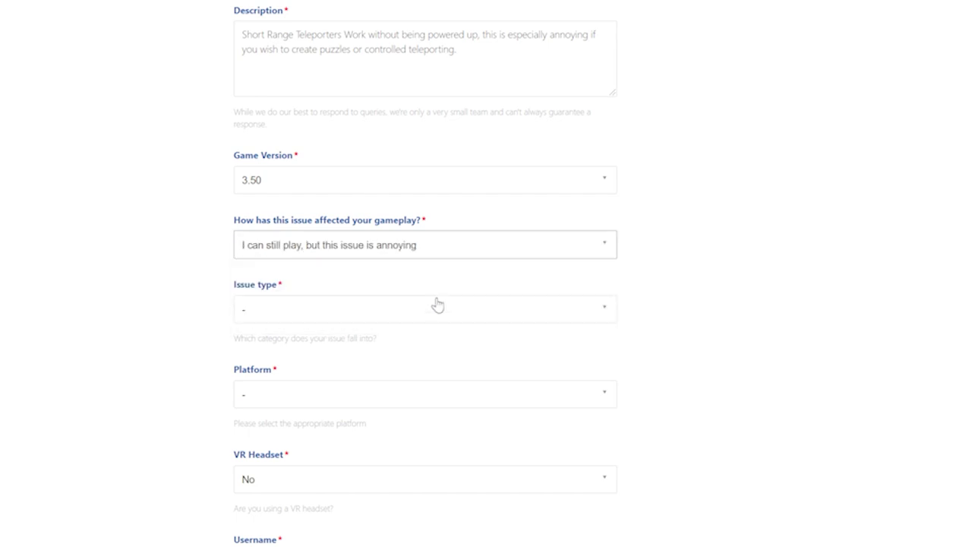
Set the issue type to 'Other bug / glitch'
{"action": "left_click", "coordinate": [302, 310]}
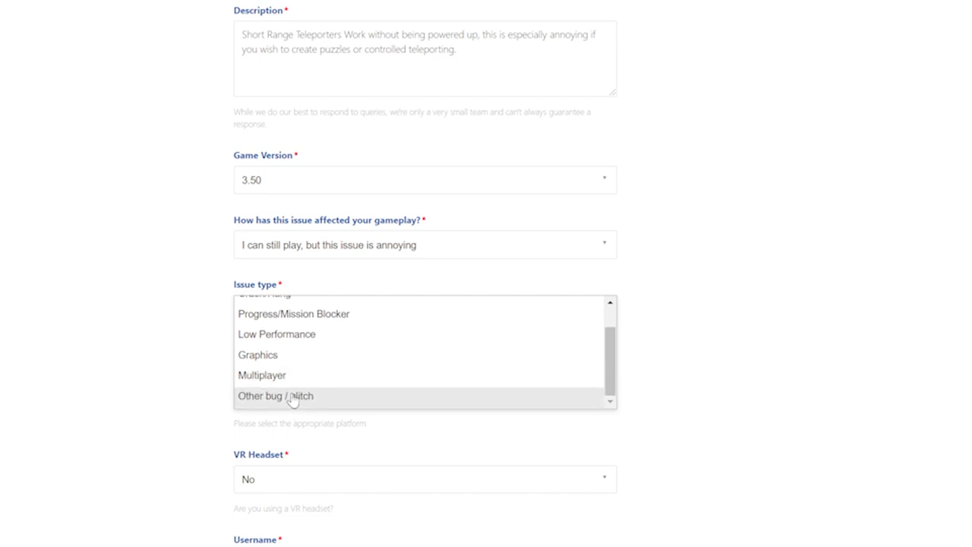
{"action": "left_click", "coordinate": [293, 397]}
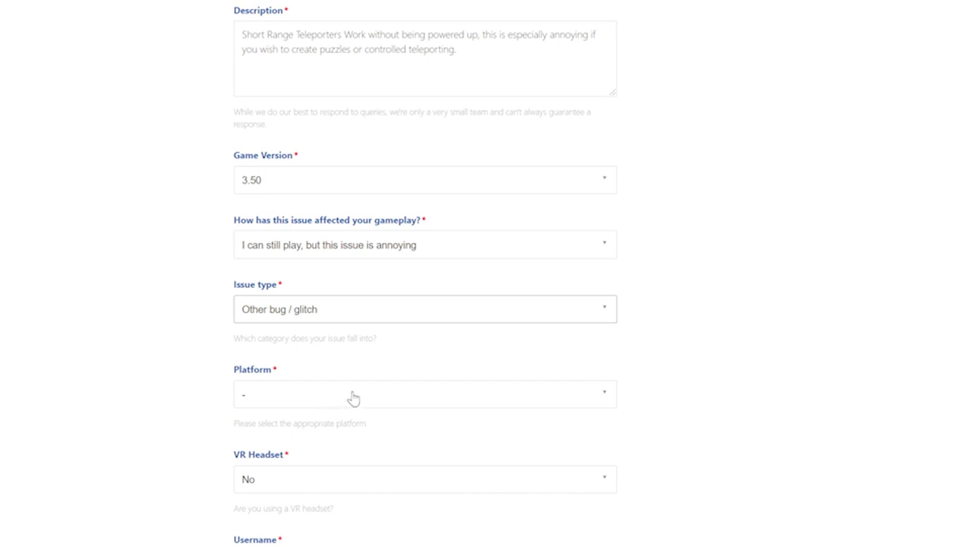
{"action": "left_click", "coordinate": [353, 398]}
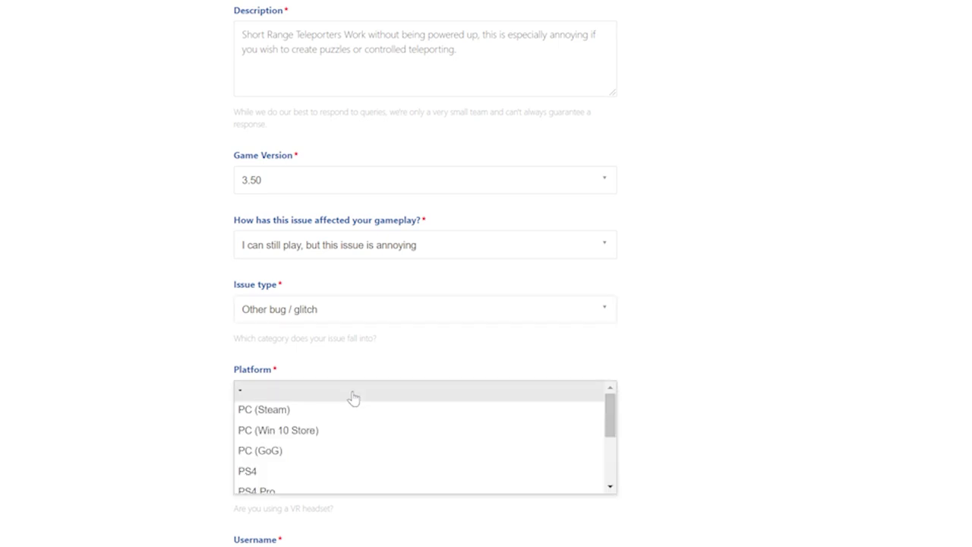
Set the platform to PC (Steam)
{"action": "left_click", "coordinate": [287, 413]}
{"action": "scroll", "coordinate": [299, 404], "scroll_direction": "down", "scroll_amount": 2}
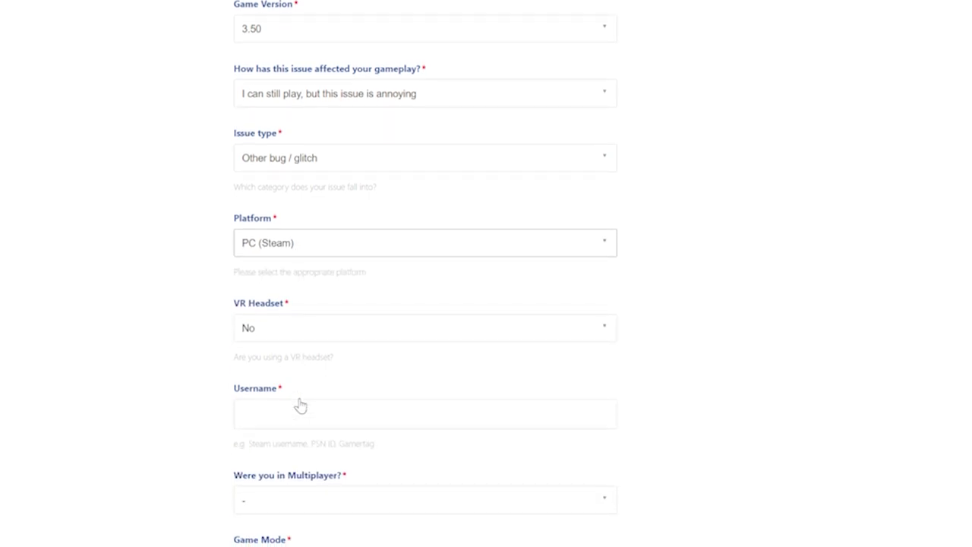
{"action": "scroll", "coordinate": [299, 403], "scroll_direction": "down", "scroll_amount": 2}
{"action": "scroll", "coordinate": [187, 269], "scroll_direction": "down", "scroll_amount": 2}
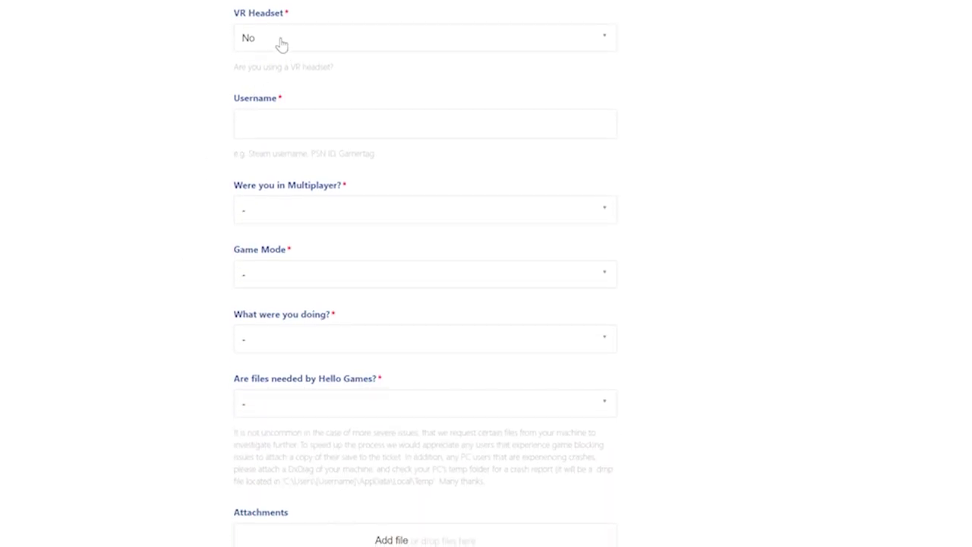
Autofill the username from saved data and answer 'I was not in Multiplayer'
{"action": "left_click", "coordinate": [242, 125]}
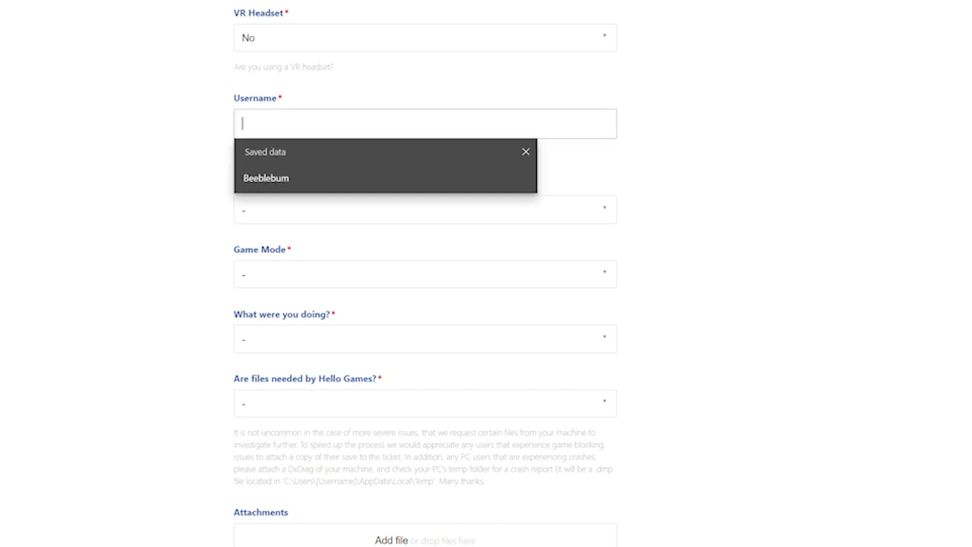
{"action": "left_click", "coordinate": [269, 187]}
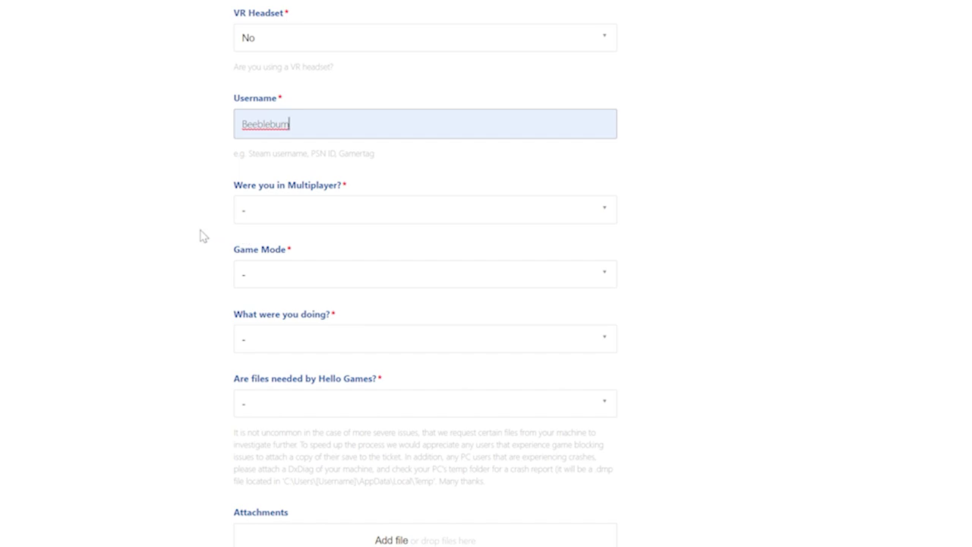
{"action": "left_click", "coordinate": [298, 222]}
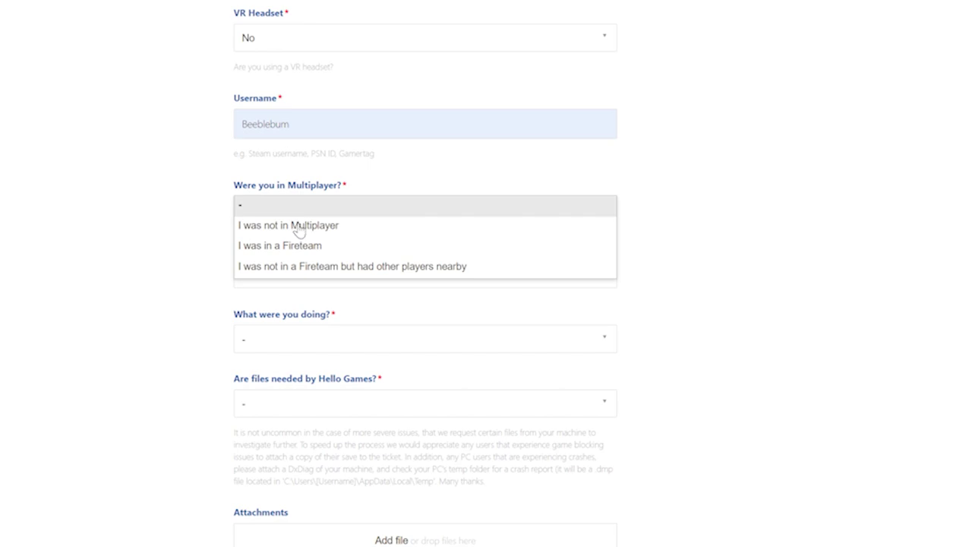
{"action": "left_click", "coordinate": [296, 227]}
{"action": "scroll", "coordinate": [283, 242], "scroll_direction": "down", "scroll_amount": 2}
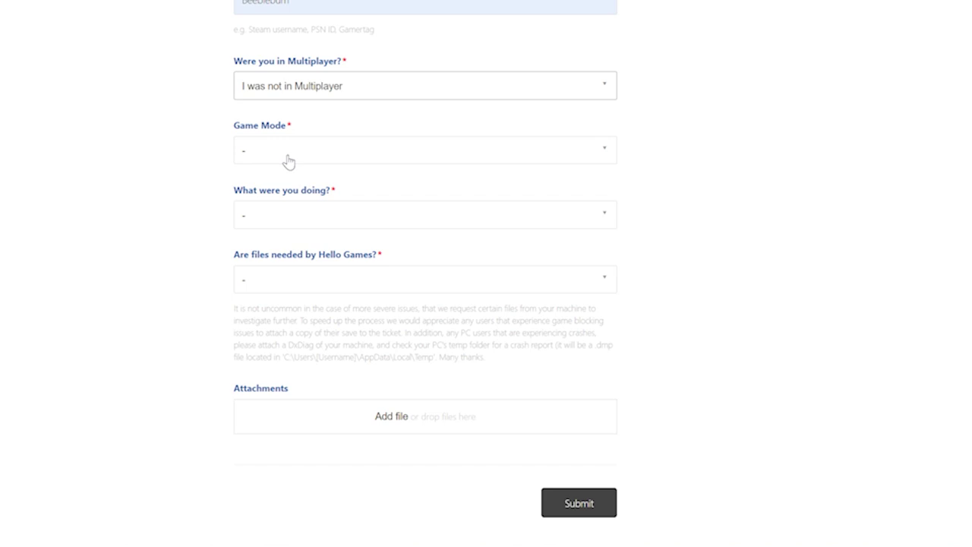
Set game mode to Normal, activity to Base building, and files needed to No
{"action": "left_click", "coordinate": [289, 161]}
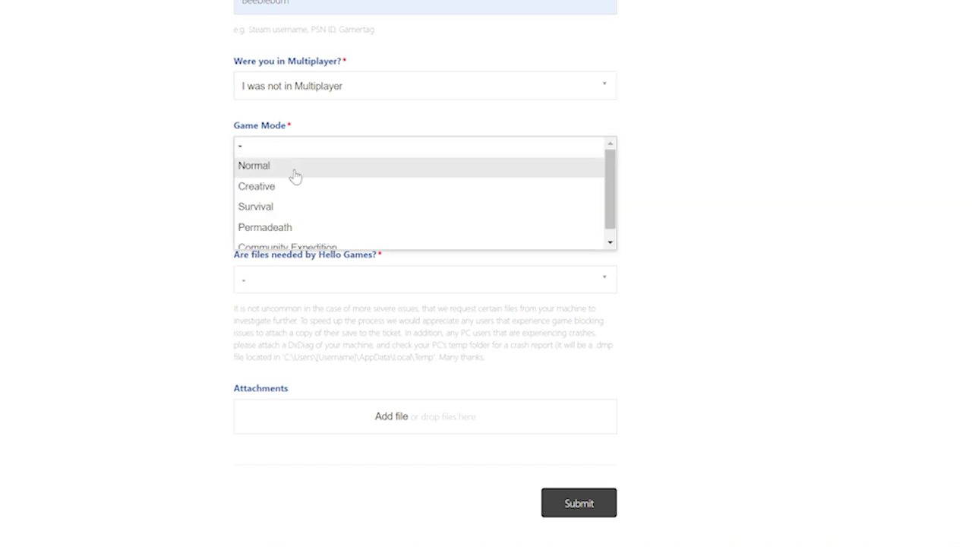
{"action": "left_click", "coordinate": [296, 172]}
{"action": "scroll", "coordinate": [167, 182], "scroll_direction": "down", "scroll_amount": 1}
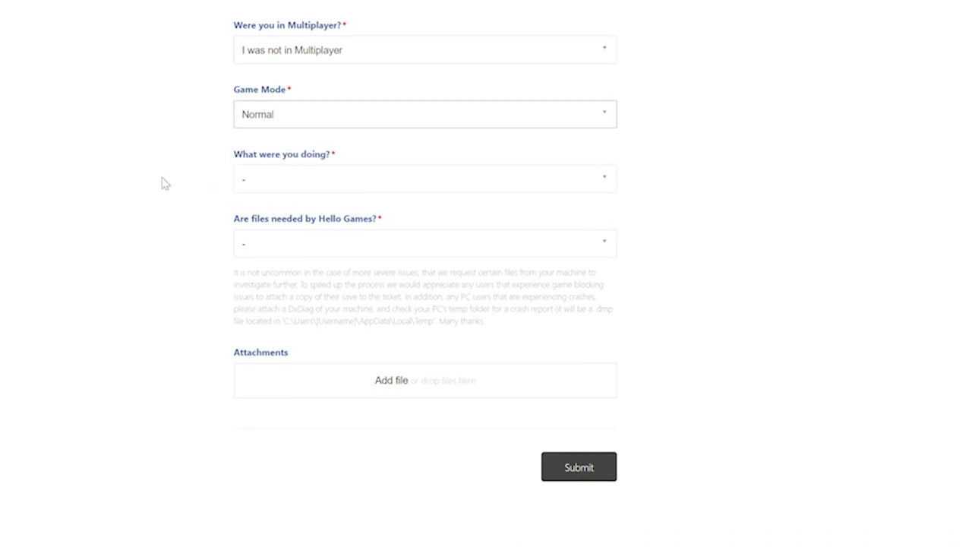
{"action": "left_click", "coordinate": [369, 179]}
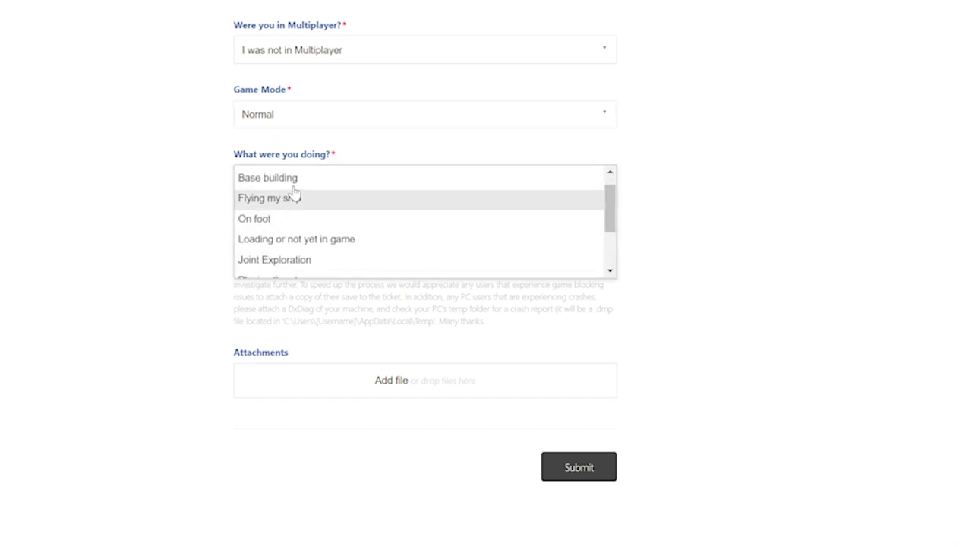
{"action": "left_click", "coordinate": [294, 181]}
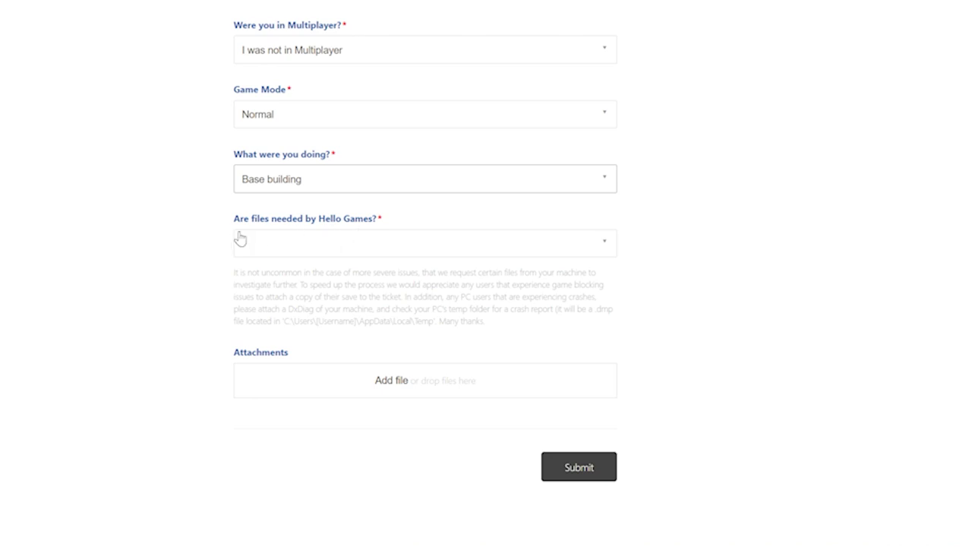
{"action": "left_click", "coordinate": [328, 236]}
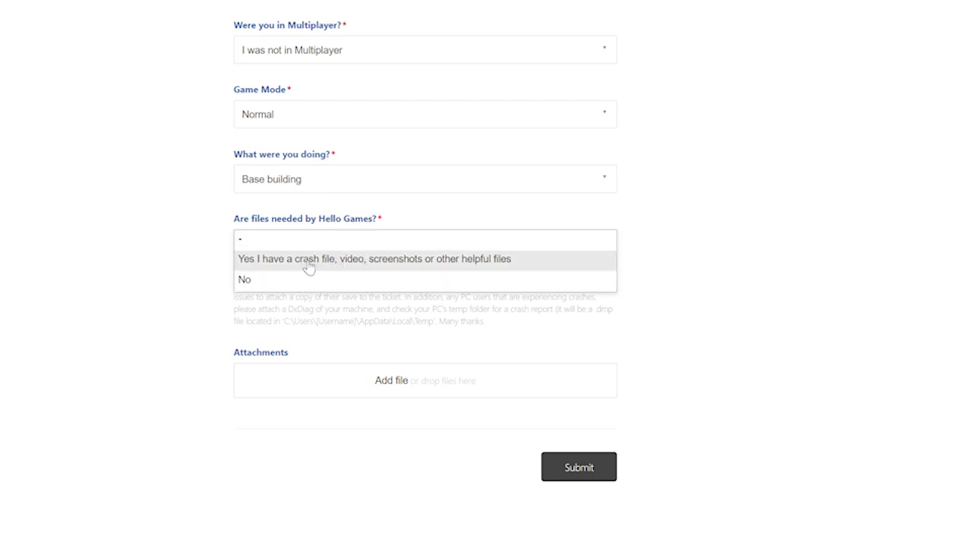
{"action": "left_click", "coordinate": [321, 281]}
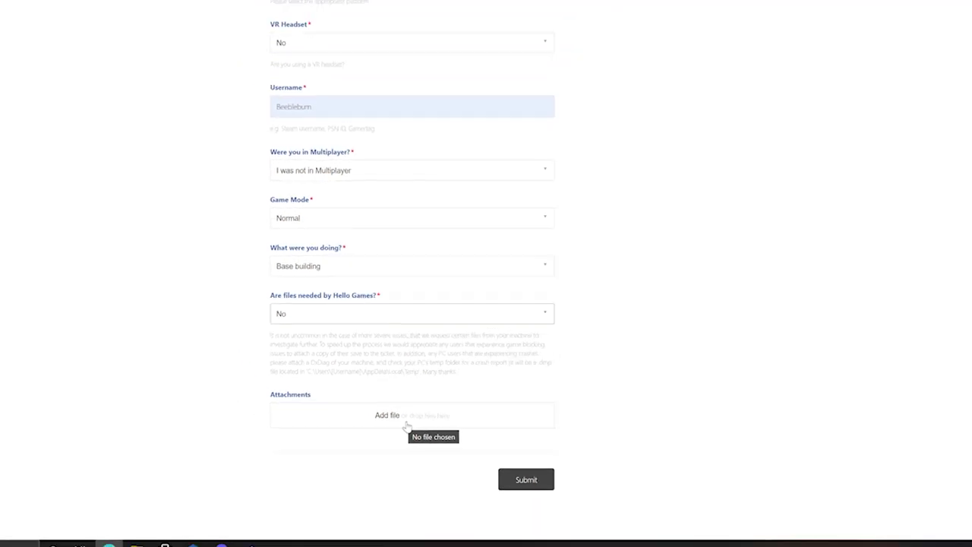
Submit the 'Teleporter works unpowered' bug report, then switch to Discord
{"action": "scroll", "coordinate": [404, 458], "scroll_direction": "up", "scroll_amount": 3}
{"action": "scroll", "coordinate": [404, 456], "scroll_direction": "up", "scroll_amount": 2}
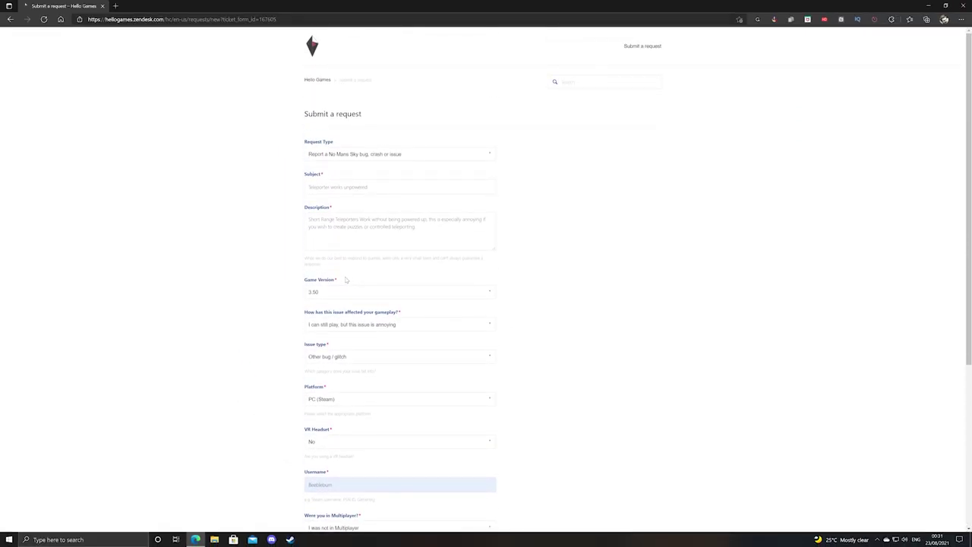
{"action": "scroll", "coordinate": [384, 427], "scroll_direction": "down", "scroll_amount": 3}
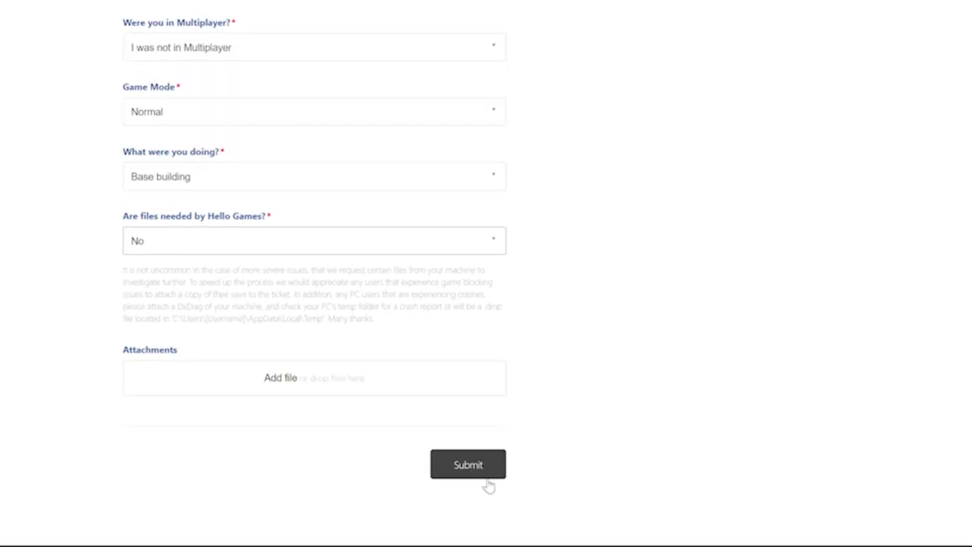
{"action": "left_click", "coordinate": [471, 474]}
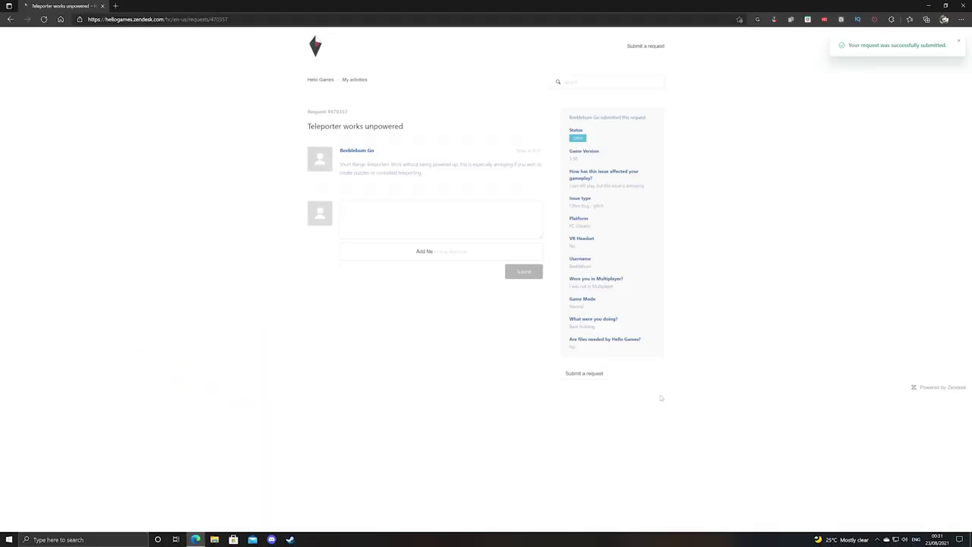
{"action": "key", "text": "alt+Tab"}
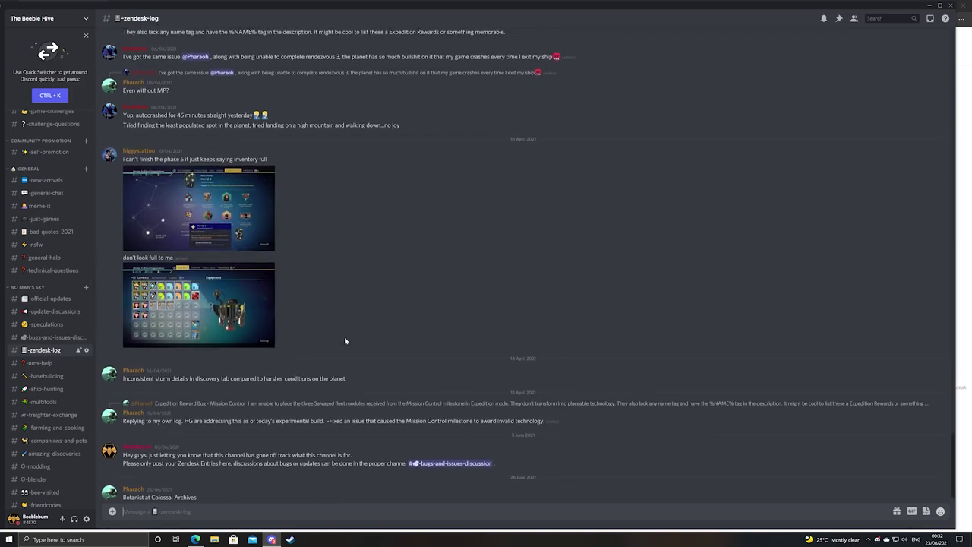
{"action": "scroll", "coordinate": [348, 337], "scroll_direction": "up", "scroll_amount": 5}
{"action": "scroll", "coordinate": [349, 334], "scroll_direction": "up", "scroll_amount": 5}
{"action": "scroll", "coordinate": [357, 327], "scroll_direction": "up", "scroll_amount": 5}
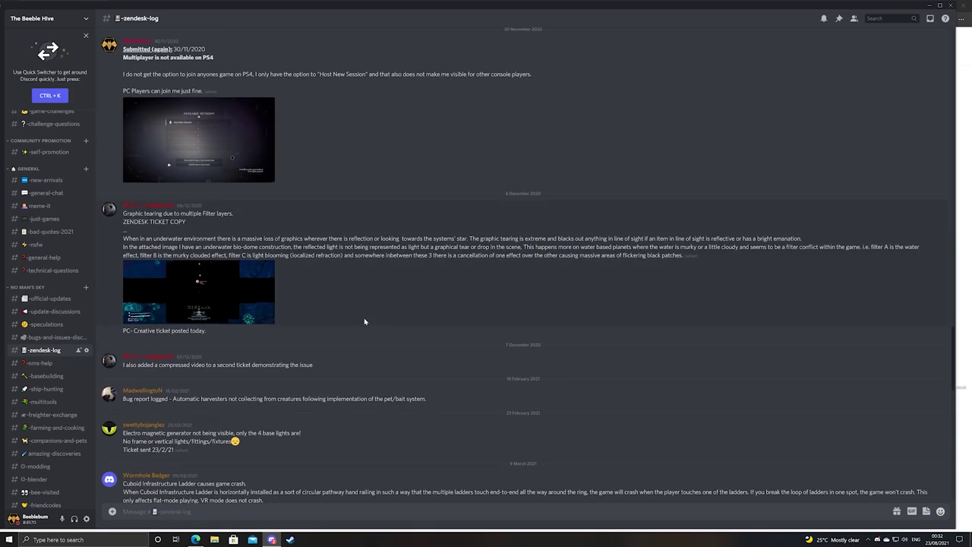
{"action": "scroll", "coordinate": [361, 296], "scroll_direction": "down", "scroll_amount": 1}
{"action": "scroll", "coordinate": [365, 273], "scroll_direction": "down", "scroll_amount": 1}
{"action": "scroll", "coordinate": [365, 277], "scroll_direction": "down", "scroll_amount": 1}
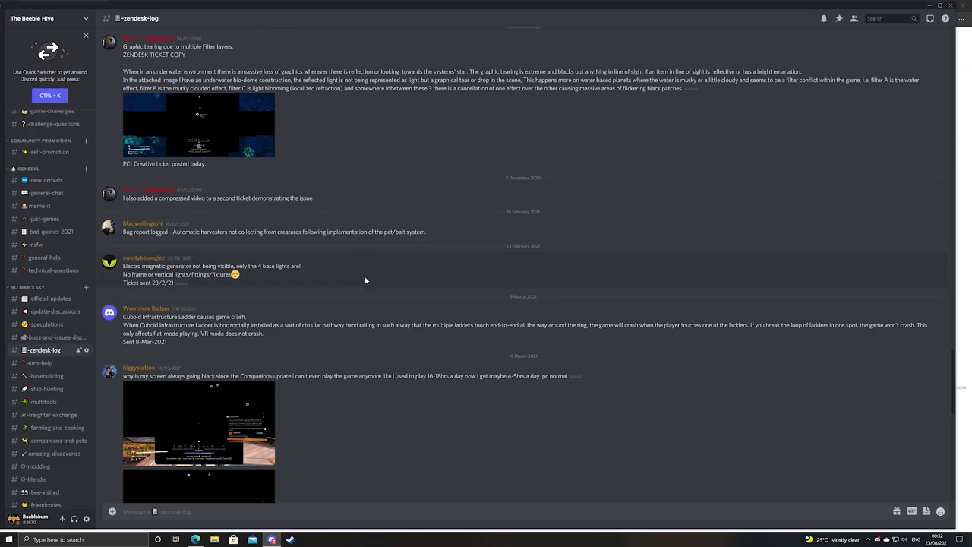
{"action": "scroll", "coordinate": [365, 278], "scroll_direction": "down", "scroll_amount": 1}
{"action": "scroll", "coordinate": [365, 277], "scroll_direction": "down", "scroll_amount": 1}
{"action": "scroll", "coordinate": [365, 277], "scroll_direction": "down", "scroll_amount": 1}
{"action": "scroll", "coordinate": [365, 276], "scroll_direction": "down", "scroll_amount": 1}
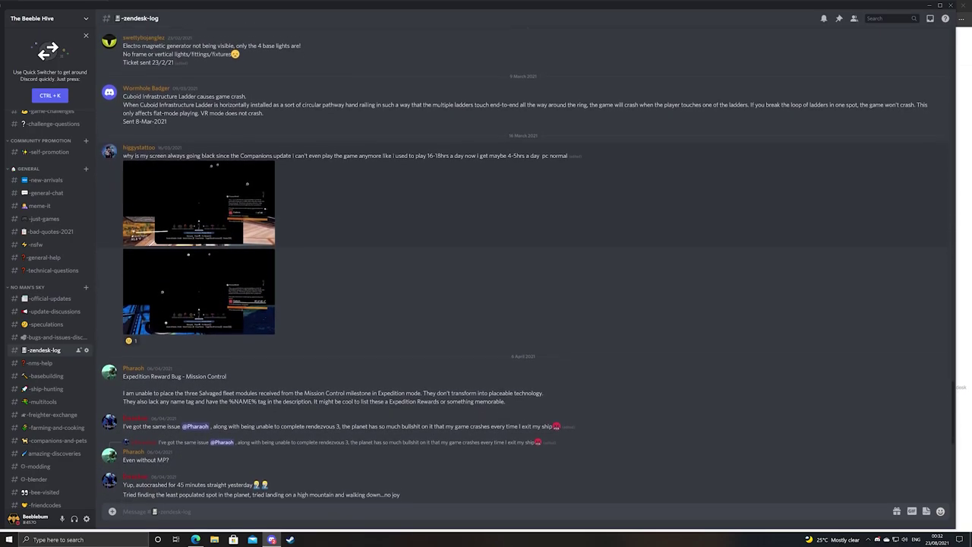
{"action": "scroll", "coordinate": [365, 277], "scroll_direction": "down", "scroll_amount": 1}
{"action": "scroll", "coordinate": [365, 277], "scroll_direction": "down", "scroll_amount": 1}
{"action": "scroll", "coordinate": [365, 278], "scroll_direction": "down", "scroll_amount": 1}
{"action": "scroll", "coordinate": [364, 278], "scroll_direction": "down", "scroll_amount": 3}
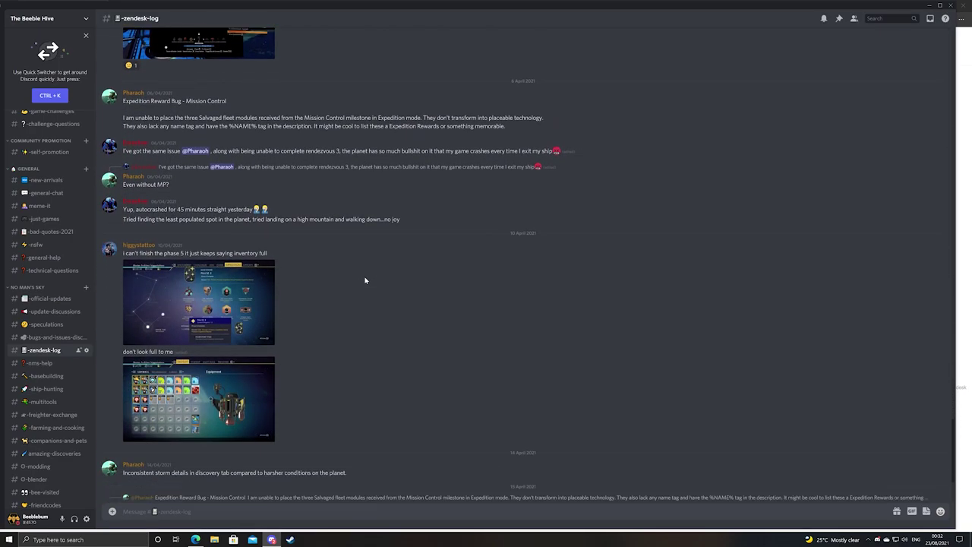
{"action": "scroll", "coordinate": [365, 281], "scroll_direction": "down", "scroll_amount": 1}
{"action": "scroll", "coordinate": [365, 280], "scroll_direction": "down", "scroll_amount": 1}
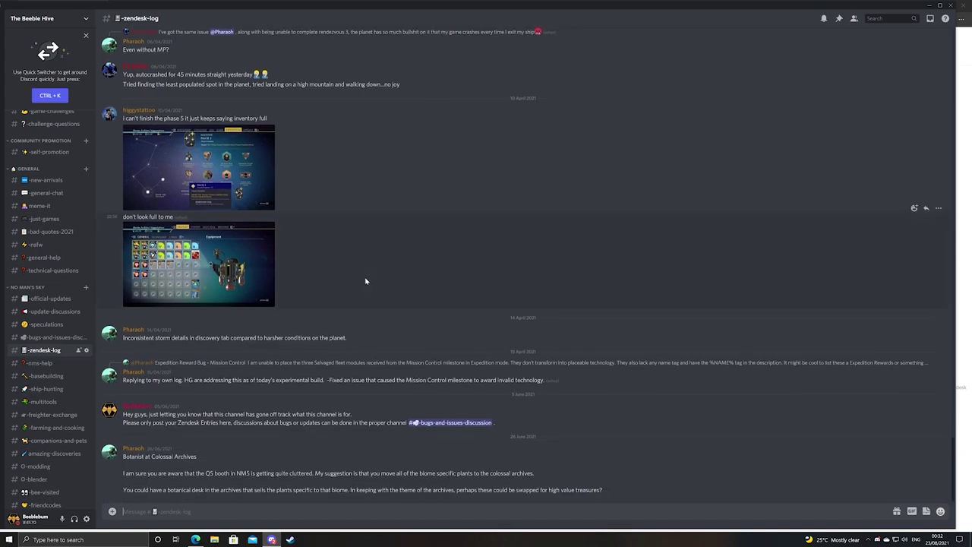
Close the Discord window to return to the submitted request page
{"action": "left_click", "coordinate": [951, 4]}
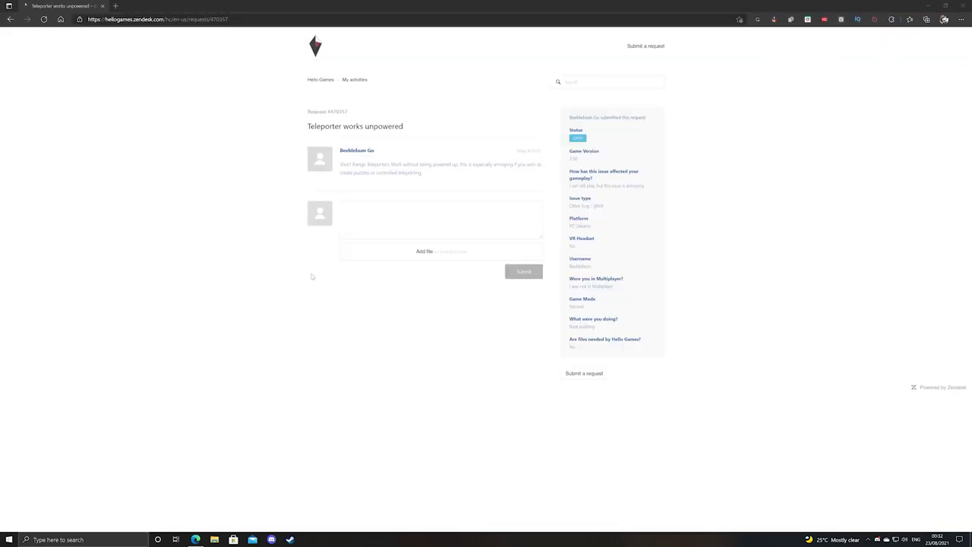